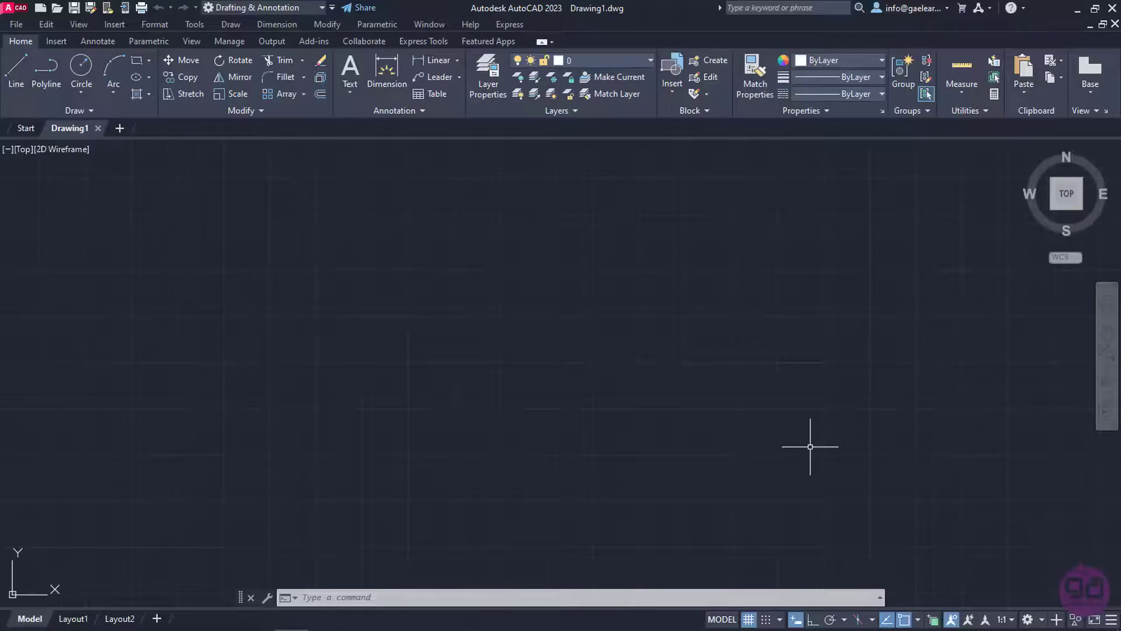
# Open the drawing commands list, then type the polyline command and cancel it.
pyautogui.click(225, 26)
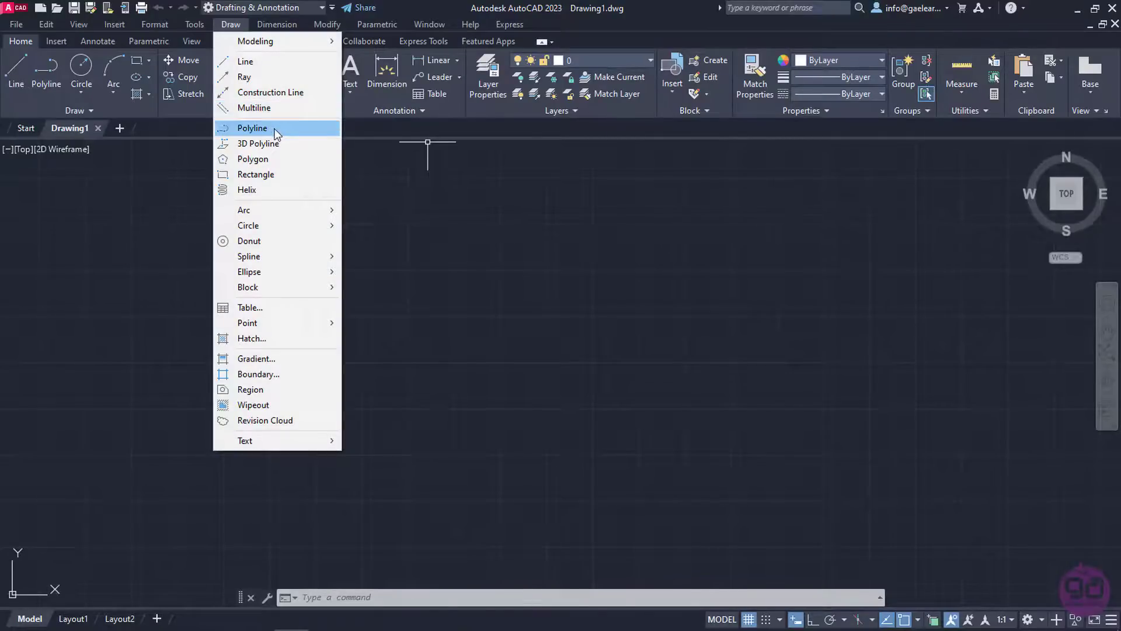
pyautogui.press('Escape')
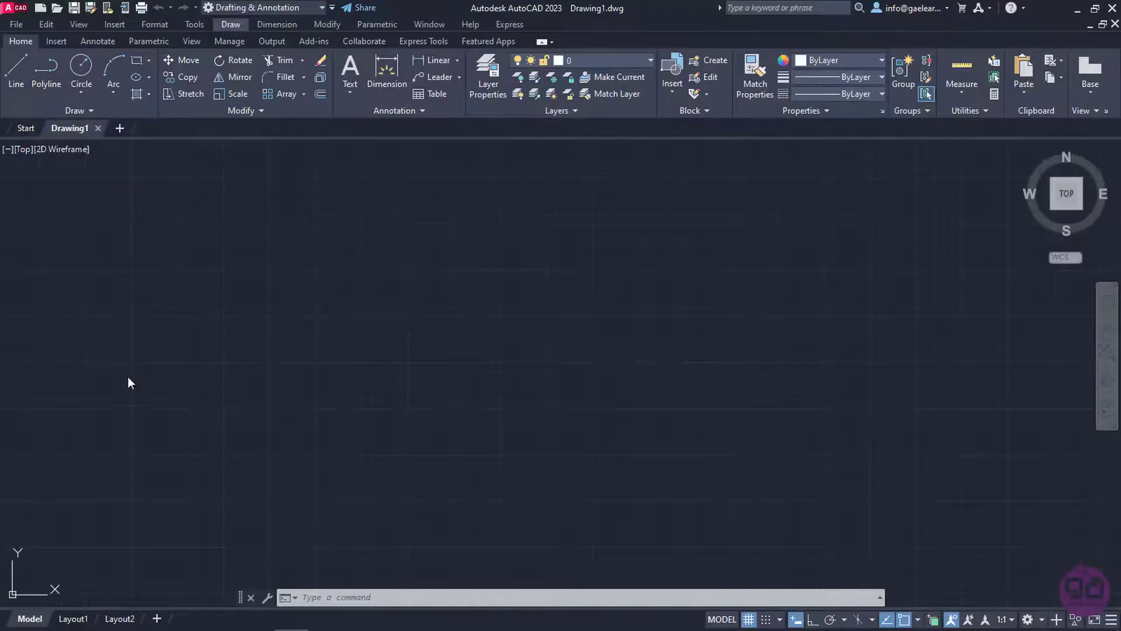
pyautogui.click(307, 596)
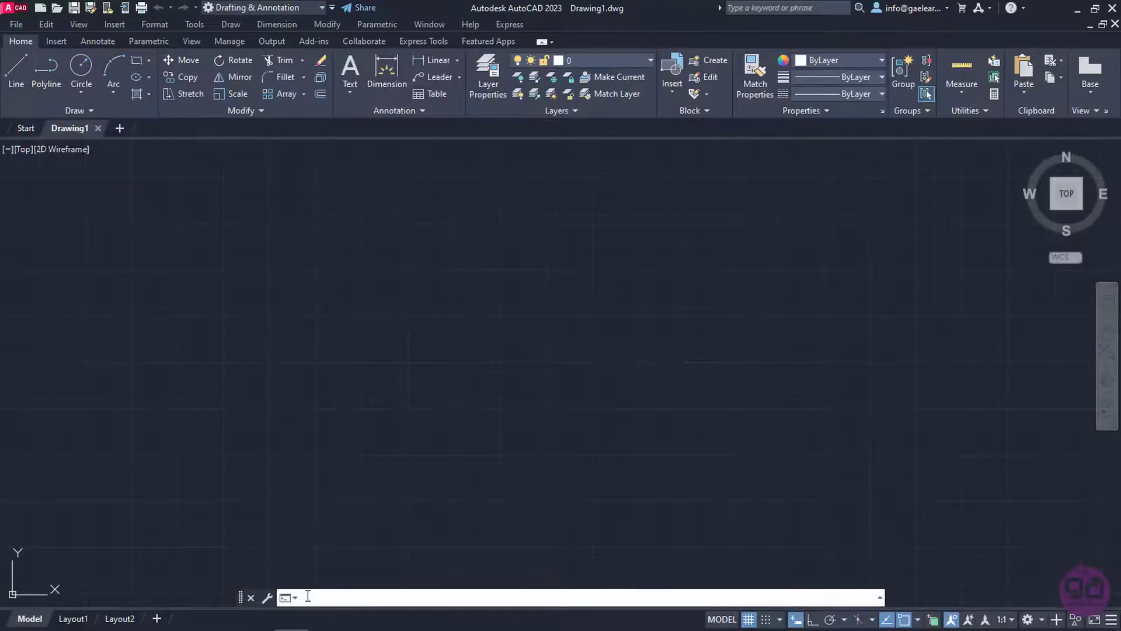
pyautogui.write('polyline')
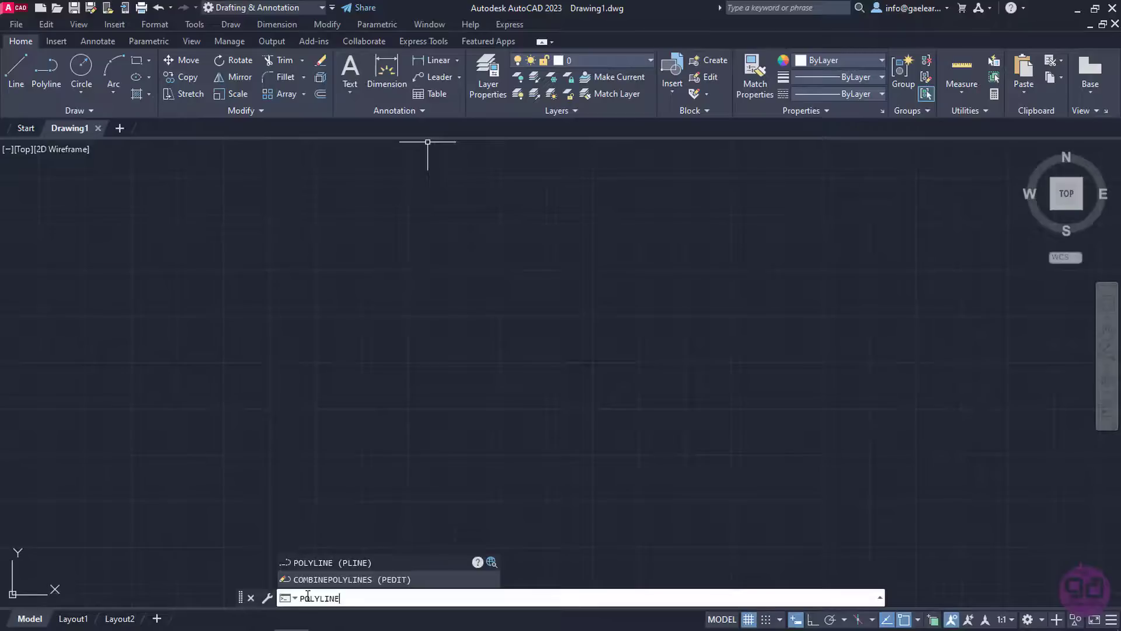
pyautogui.press('Return')
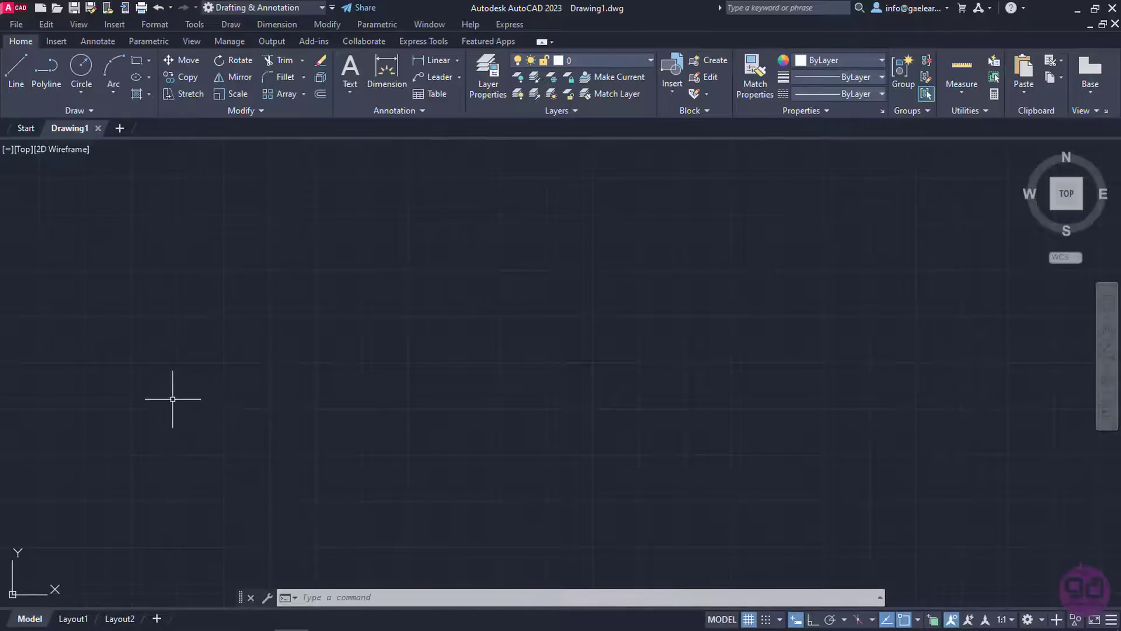
# Start a polyline at a picked point and draw a short first segment, entering 100 and 5.
pyautogui.click(48, 79)
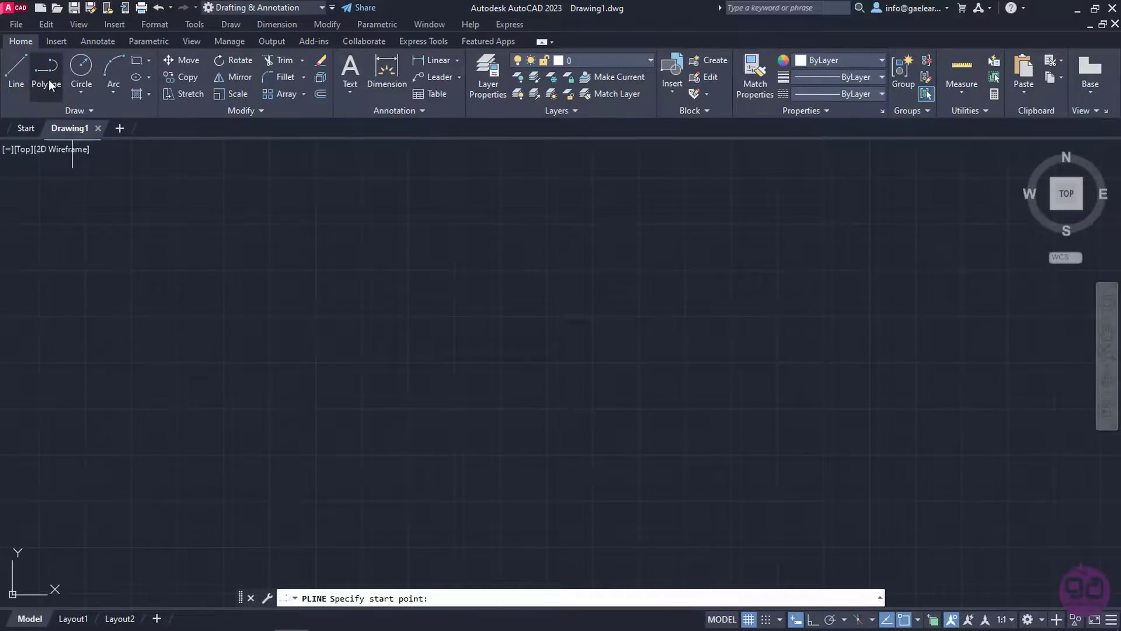
pyautogui.click(249, 417)
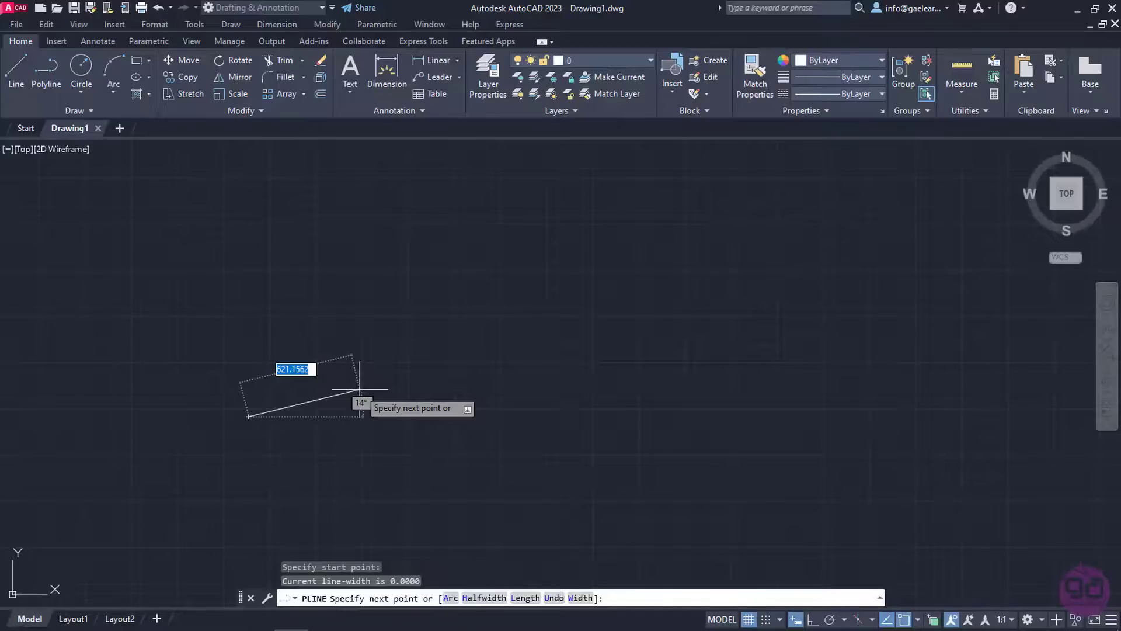
pyautogui.write('100')
pyautogui.press('Tab')
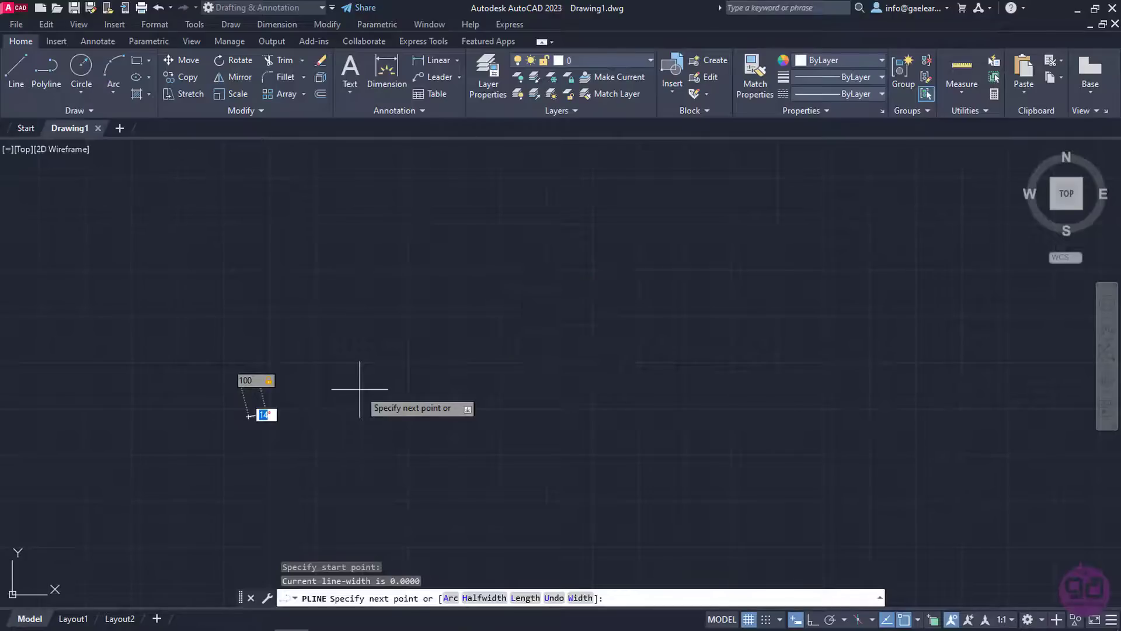
pyautogui.write('5')
pyautogui.press('Return')
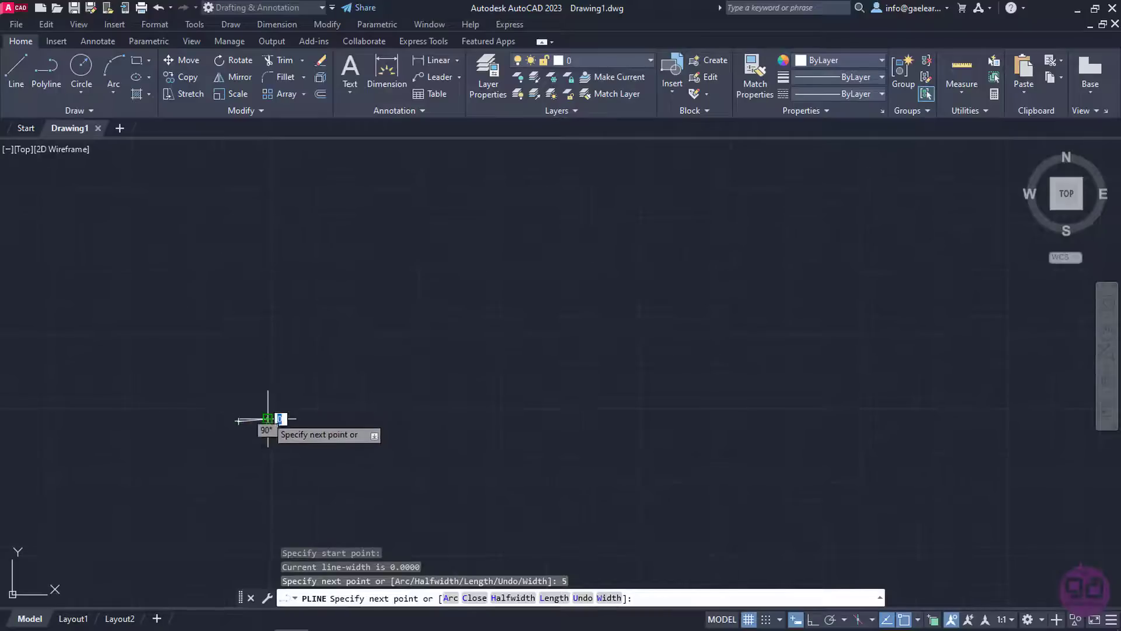
# Pan toward the polyline start and zoom in on its length-5 first segment.
pyautogui.moveTo(289, 416); pyautogui.dragTo(414, 393, button='middle')
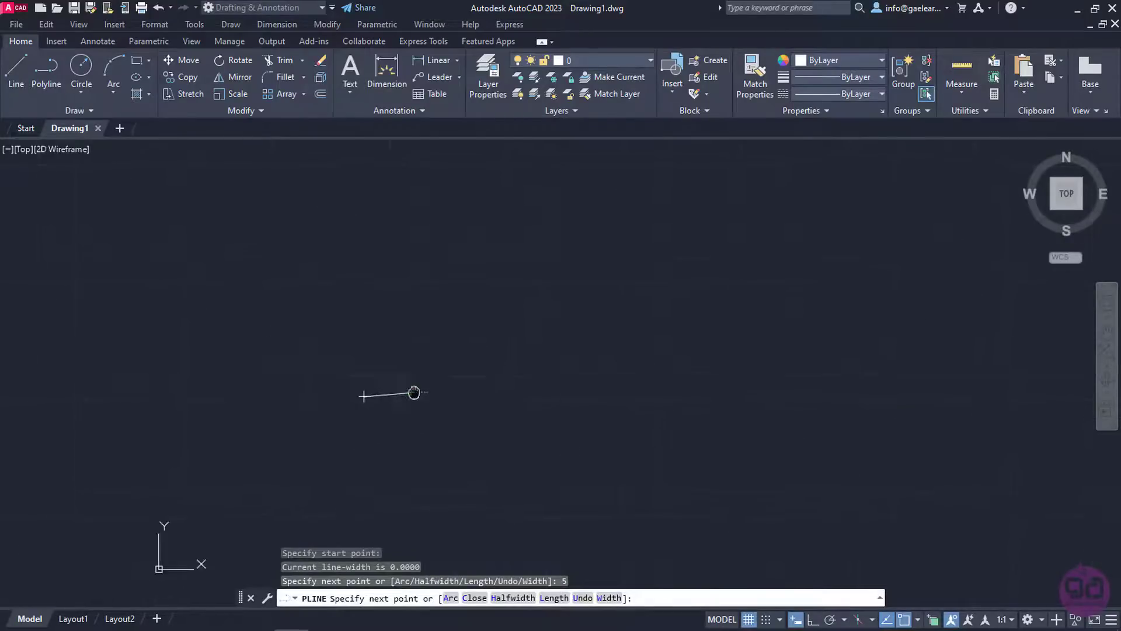
pyautogui.scroll(4, 414, 393)
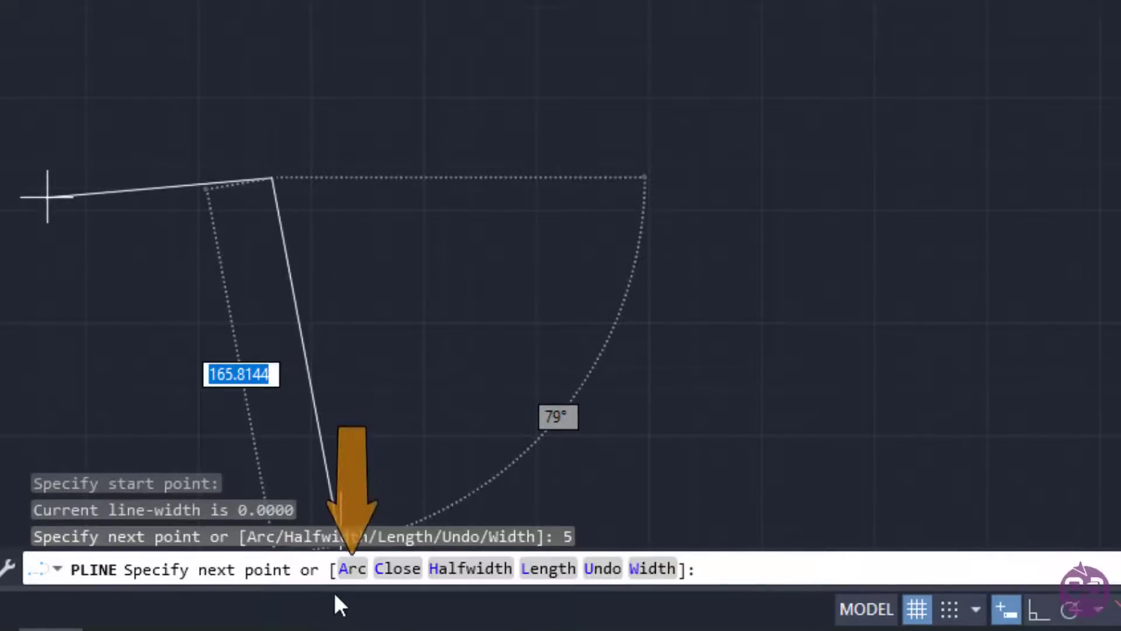
# Switch the polyline to arc mode and enter 70 and 30° for the next arc.
pyautogui.click(350, 570)
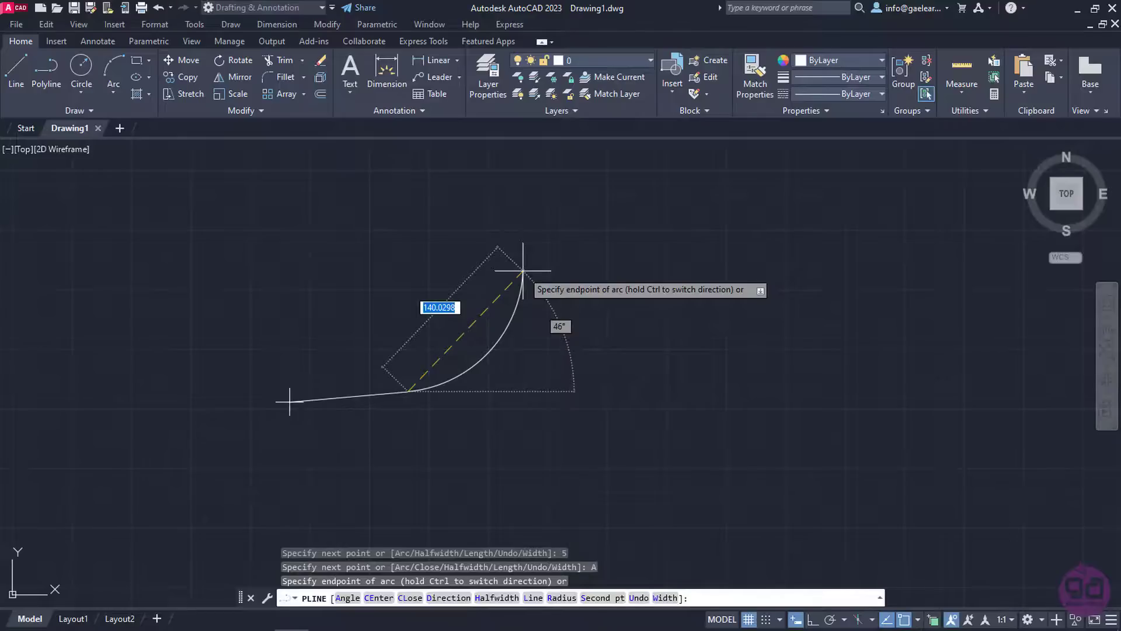
pyautogui.write('70')
pyautogui.press('Tab')
pyautogui.write('30')
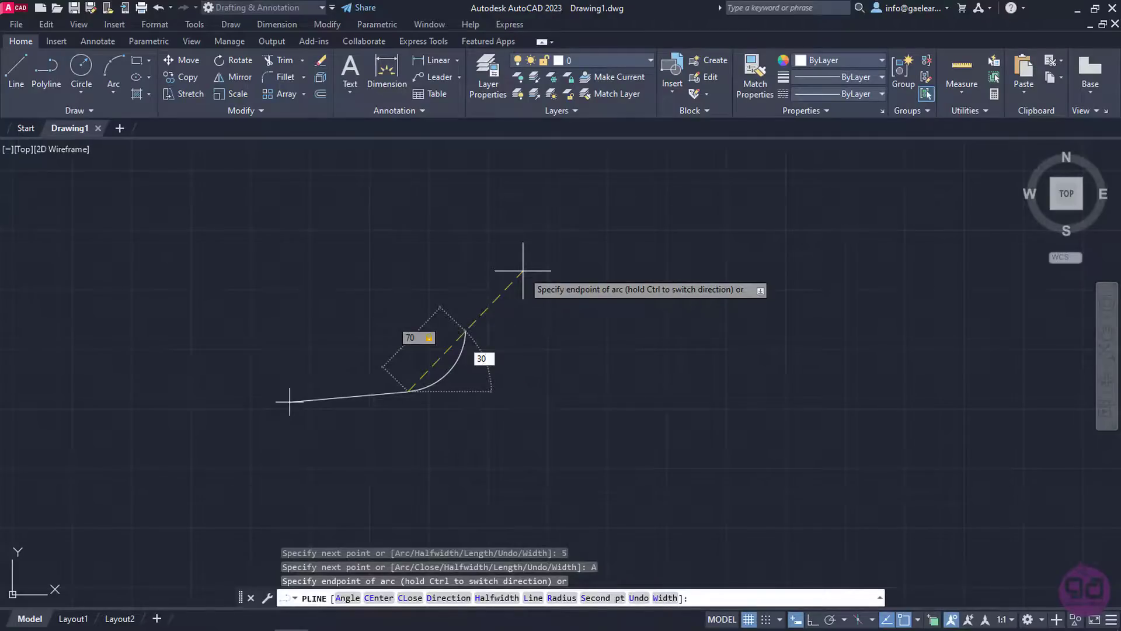
pyautogui.press('Return')
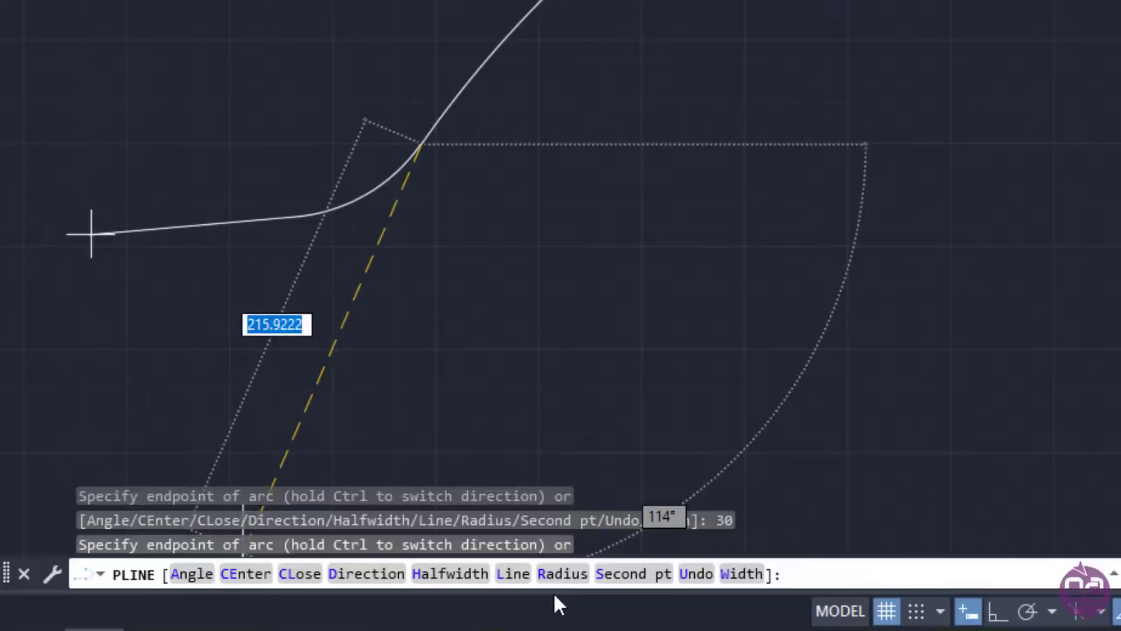
# Add a three-point arc through a picked middle point and end point, forming a hook.
pyautogui.click(620, 575)
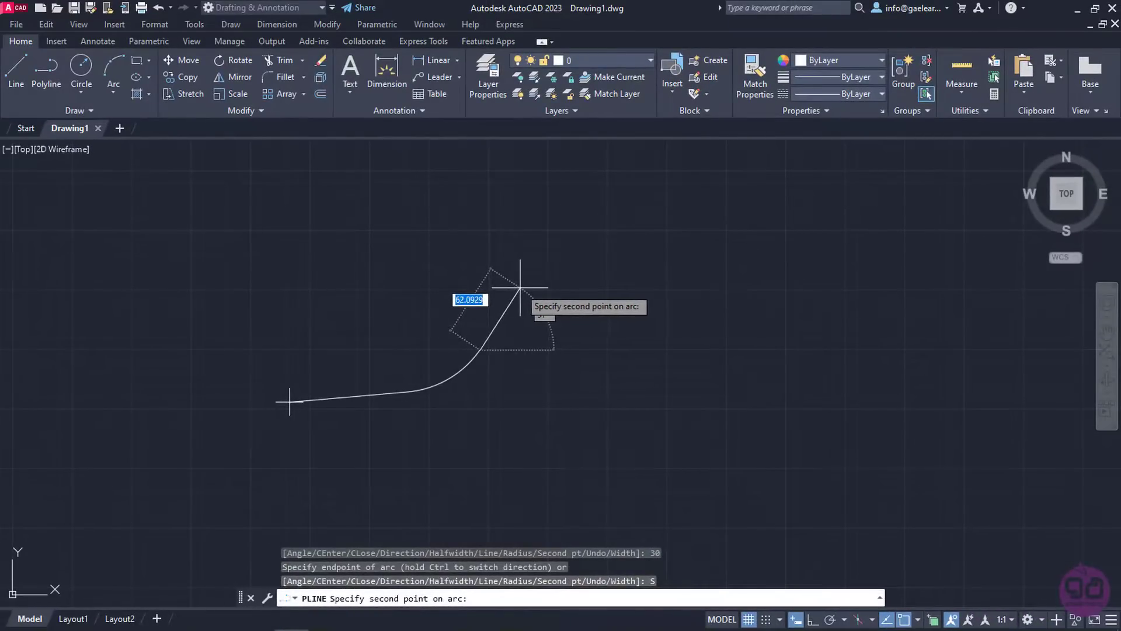
pyautogui.click(511, 283)
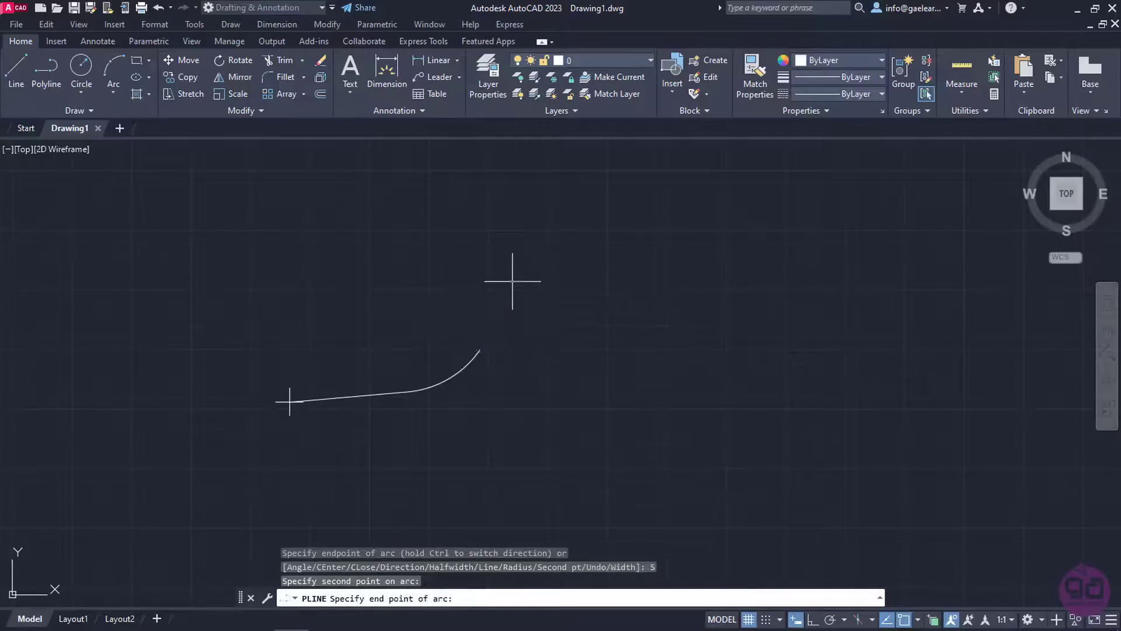
pyautogui.click(587, 309)
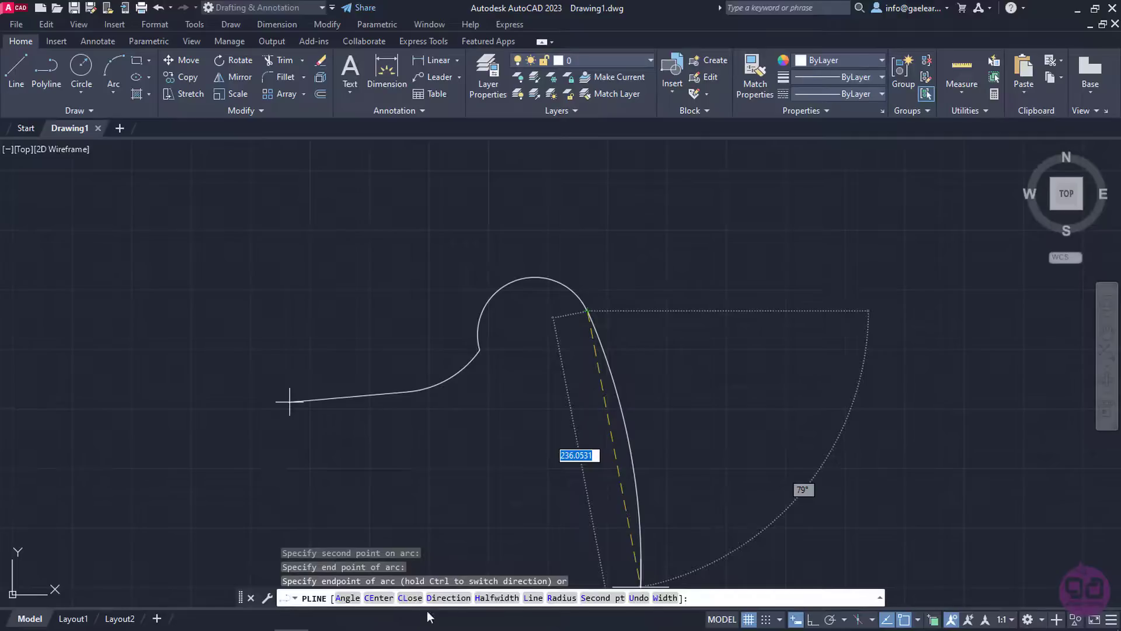
# Undo the last arc, return to straight line segments, and turn Ortho on.
pyautogui.click(640, 599)
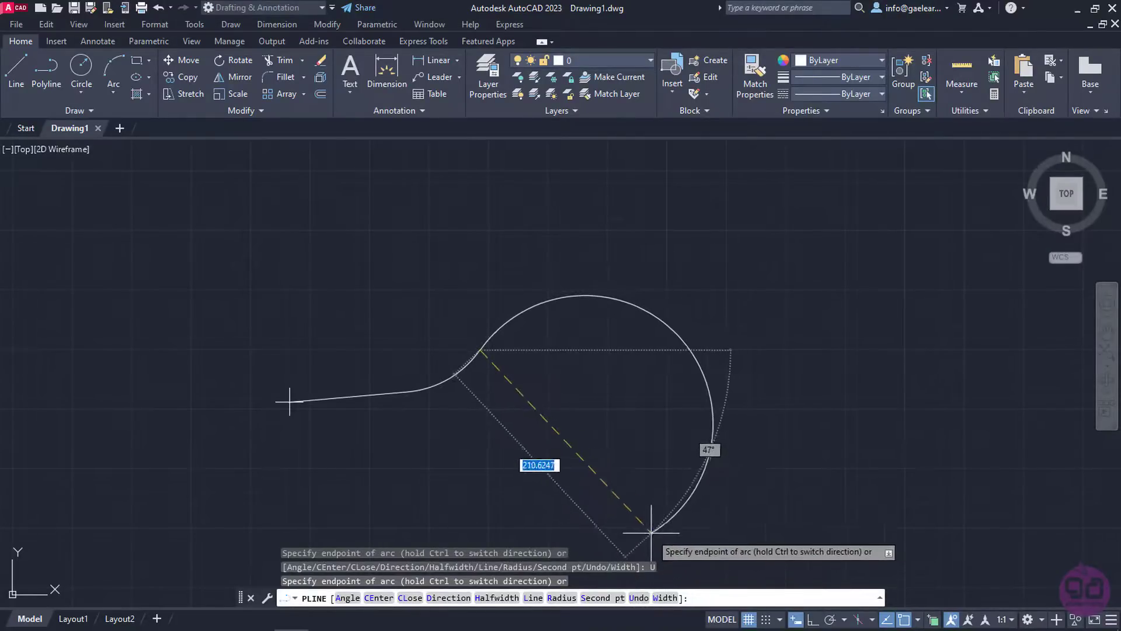
pyautogui.click(534, 597)
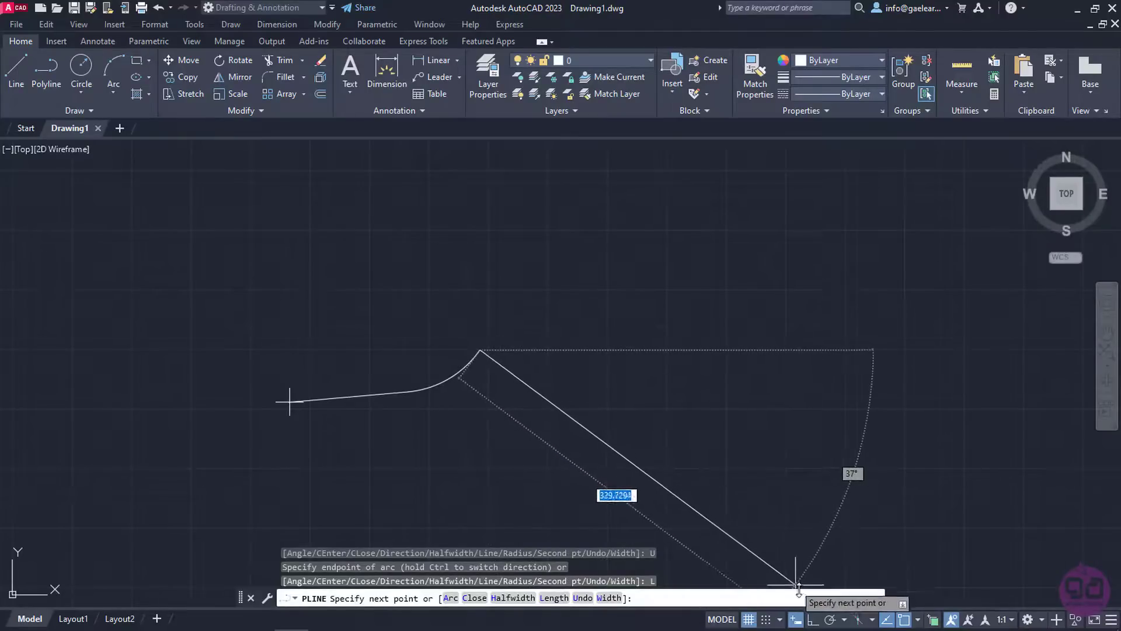
pyautogui.click(813, 620)
pyautogui.click(813, 620)
pyautogui.click(814, 624)
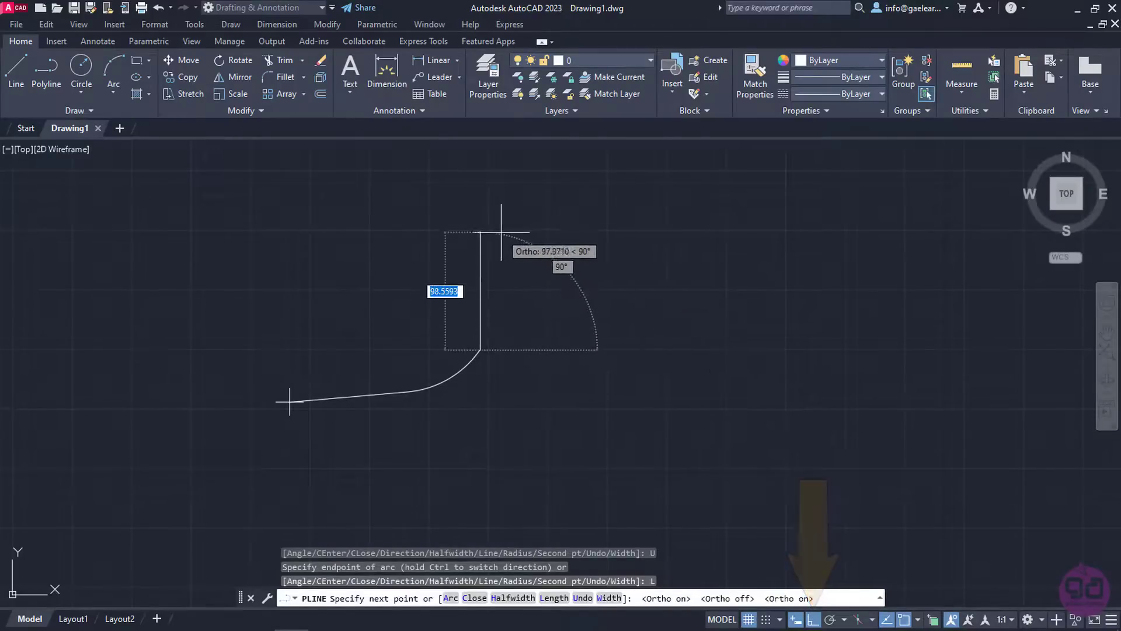
# Draw an 80-unit vertical segment and close the polyline to its start.
pyautogui.write('80')
pyautogui.press('Return')
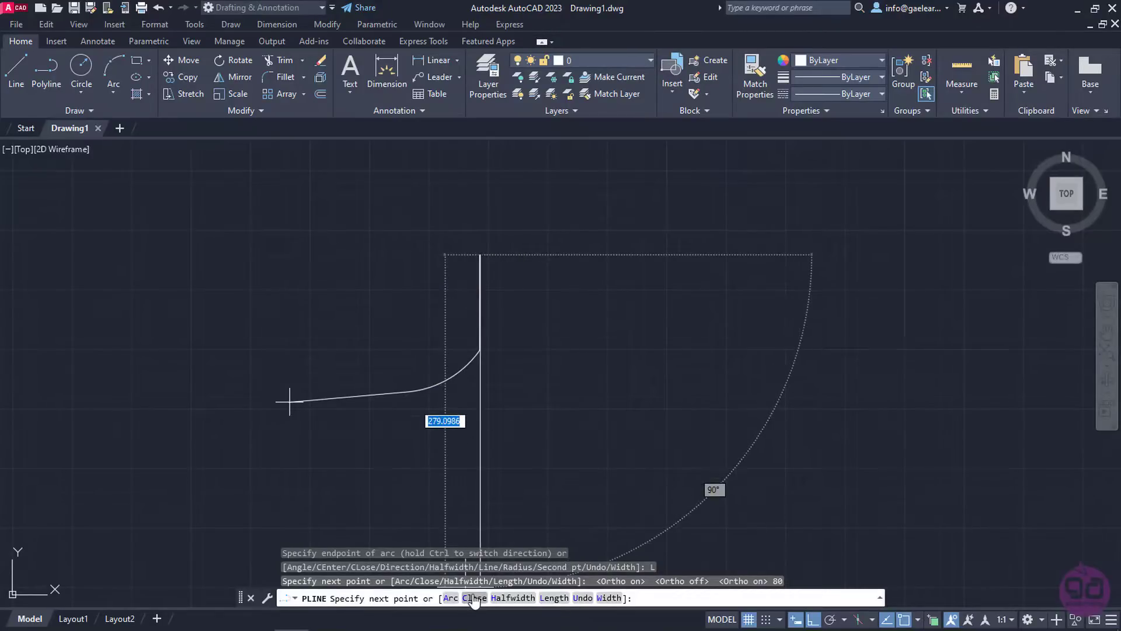
pyautogui.click(474, 597)
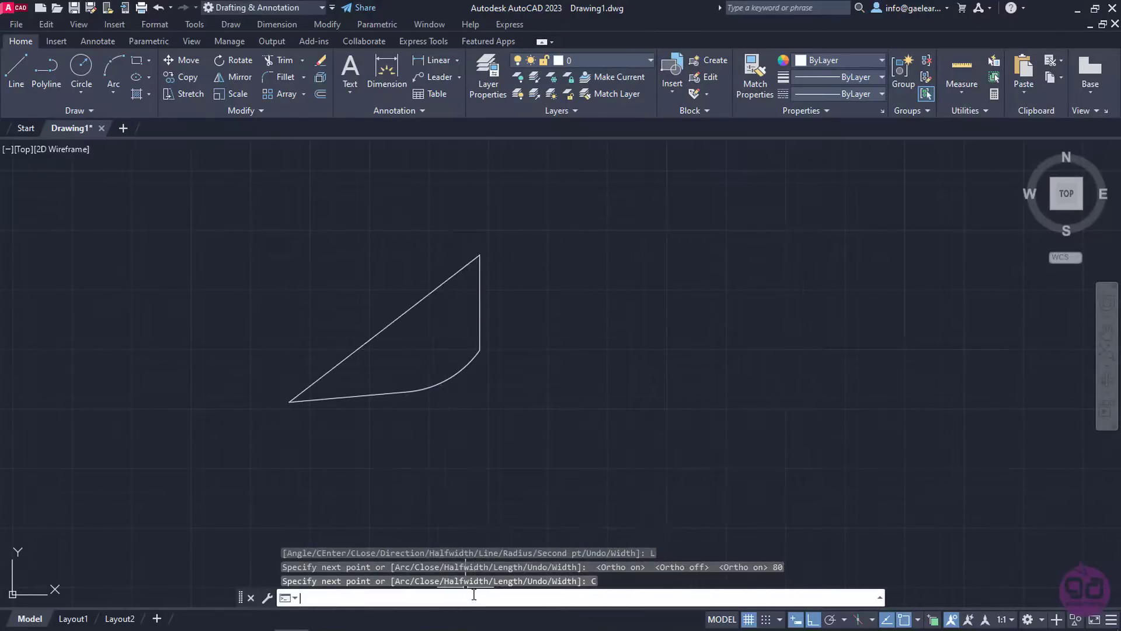
# Select the closed curved polyline and delete it.
pyautogui.click(364, 395)
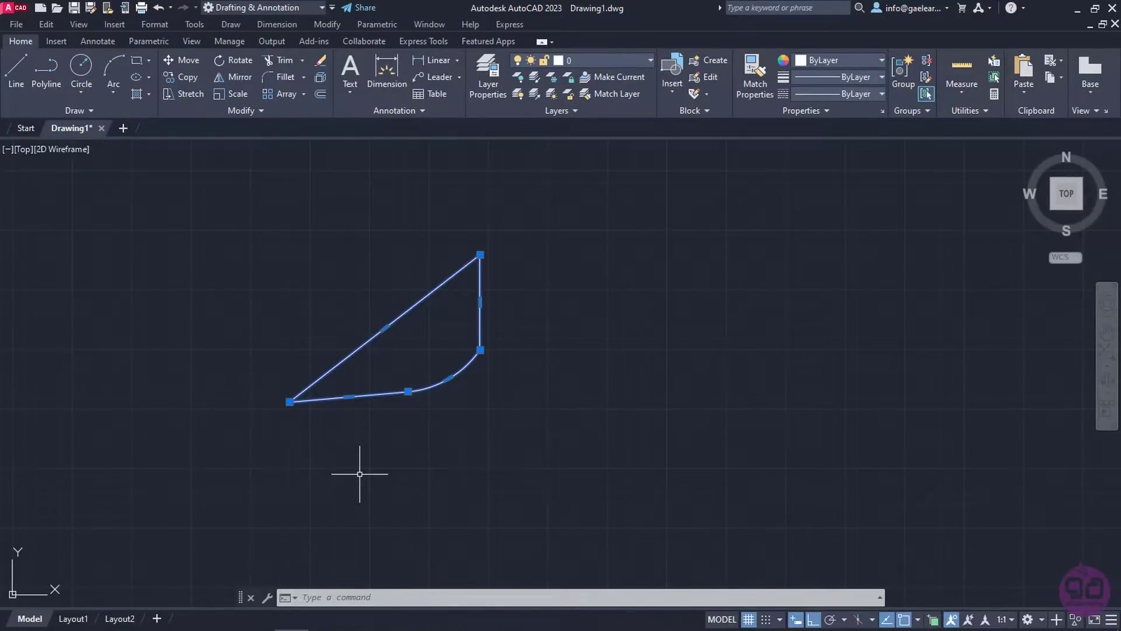
pyautogui.press('Delete')
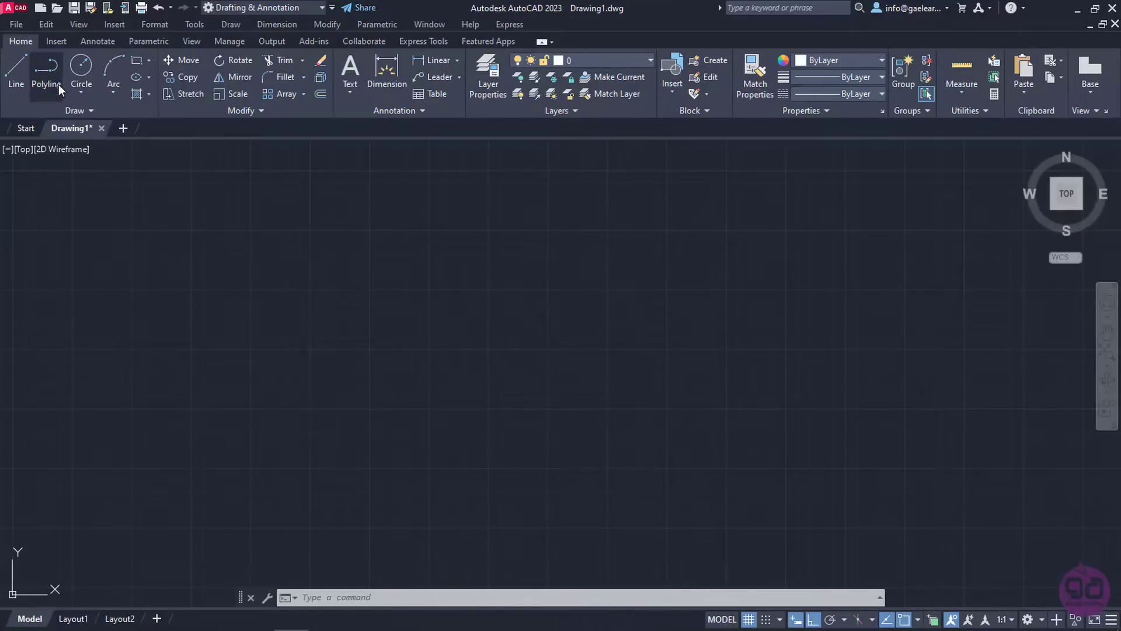
# Start a width-3 polyline below the canvas centre and draw a 60-unit upward shaft.
pyautogui.click(46, 73)
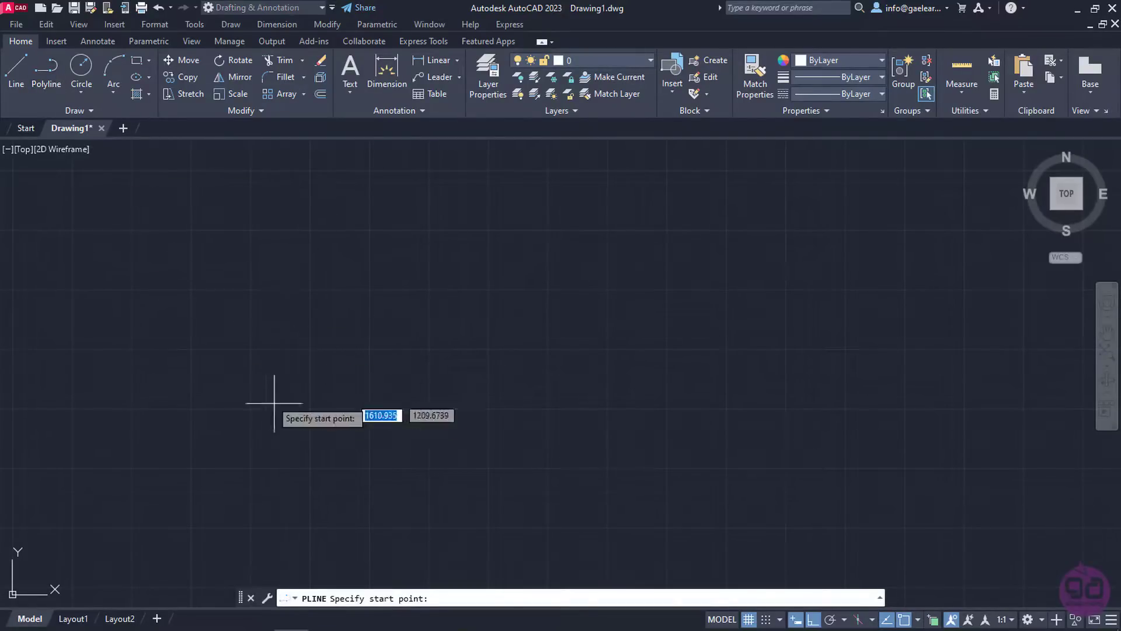
pyautogui.click(466, 476)
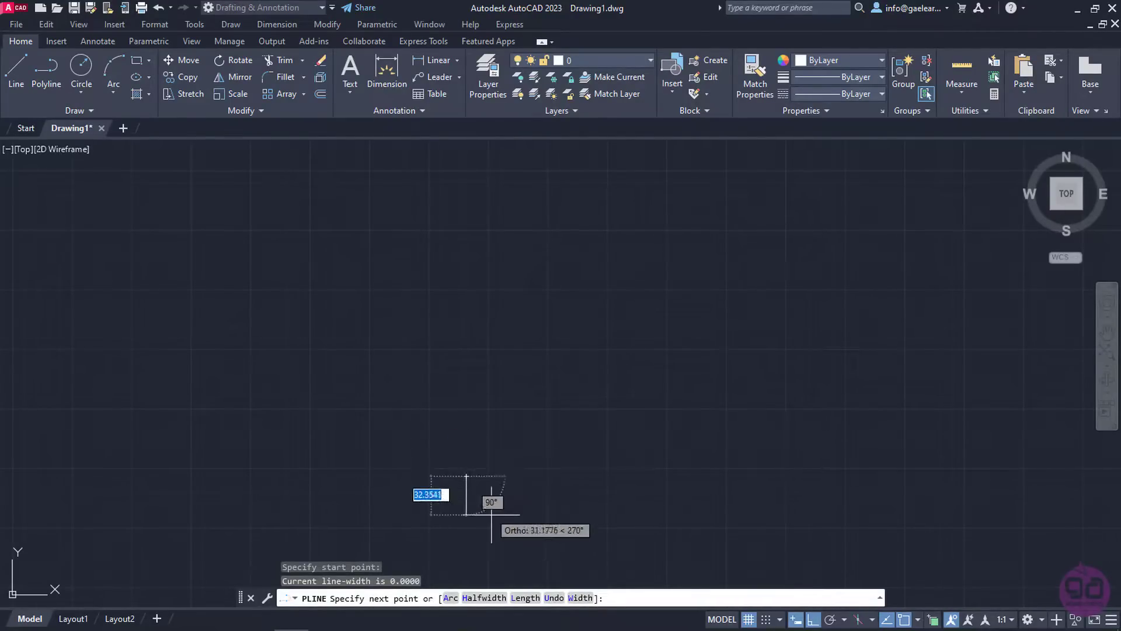
pyautogui.click(576, 600)
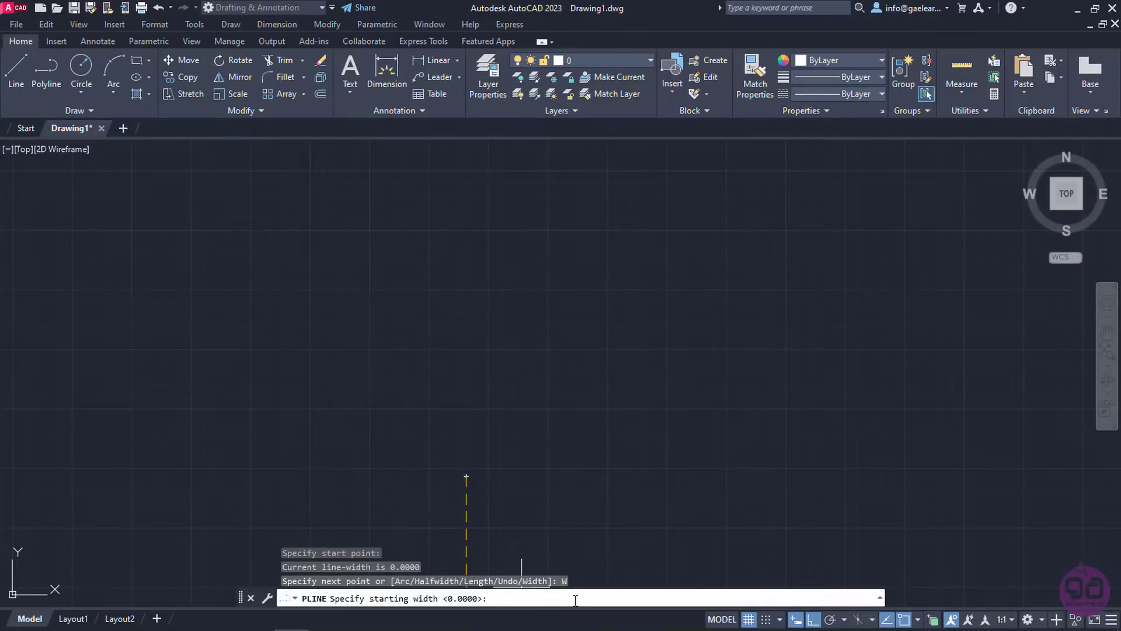
pyautogui.write('3')
pyautogui.press('Return')
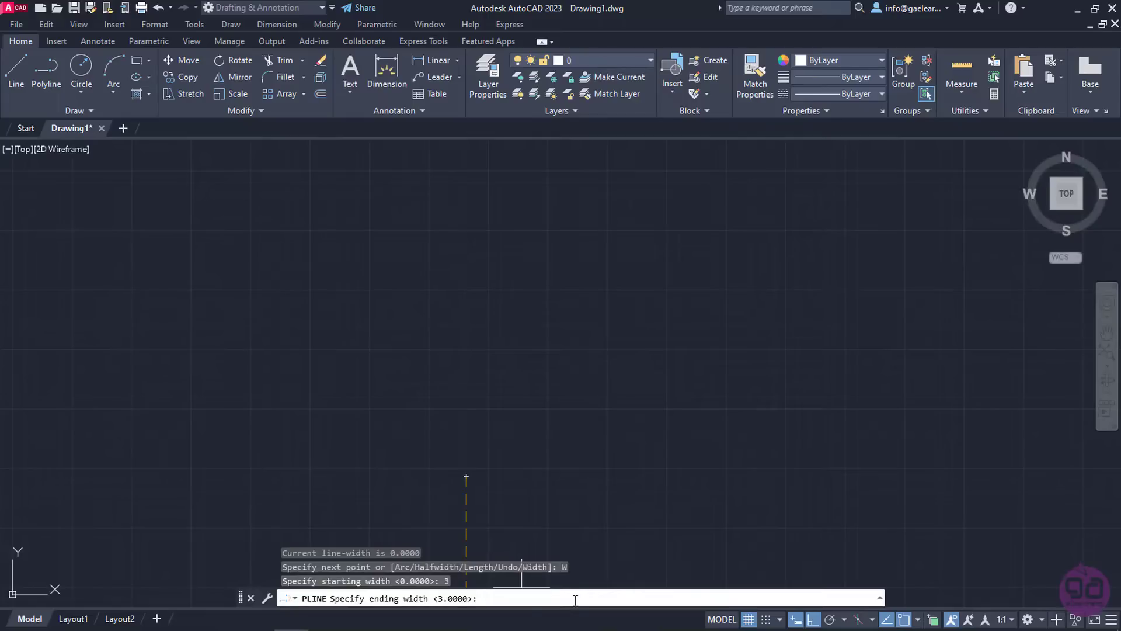
pyautogui.write('3')
pyautogui.press('Return')
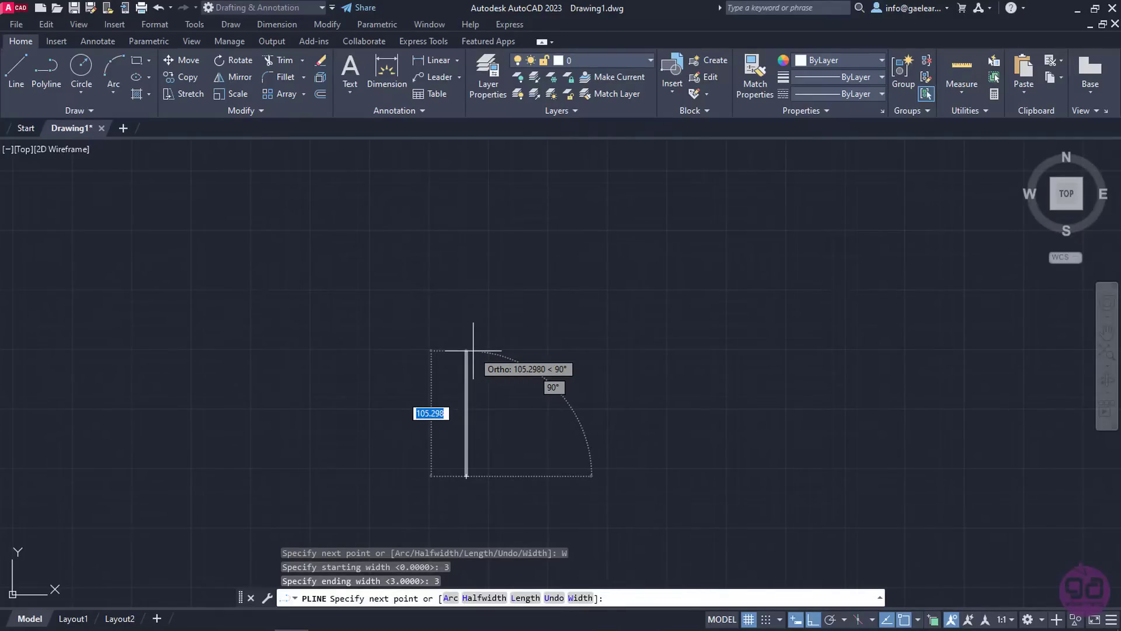
pyautogui.write('60')
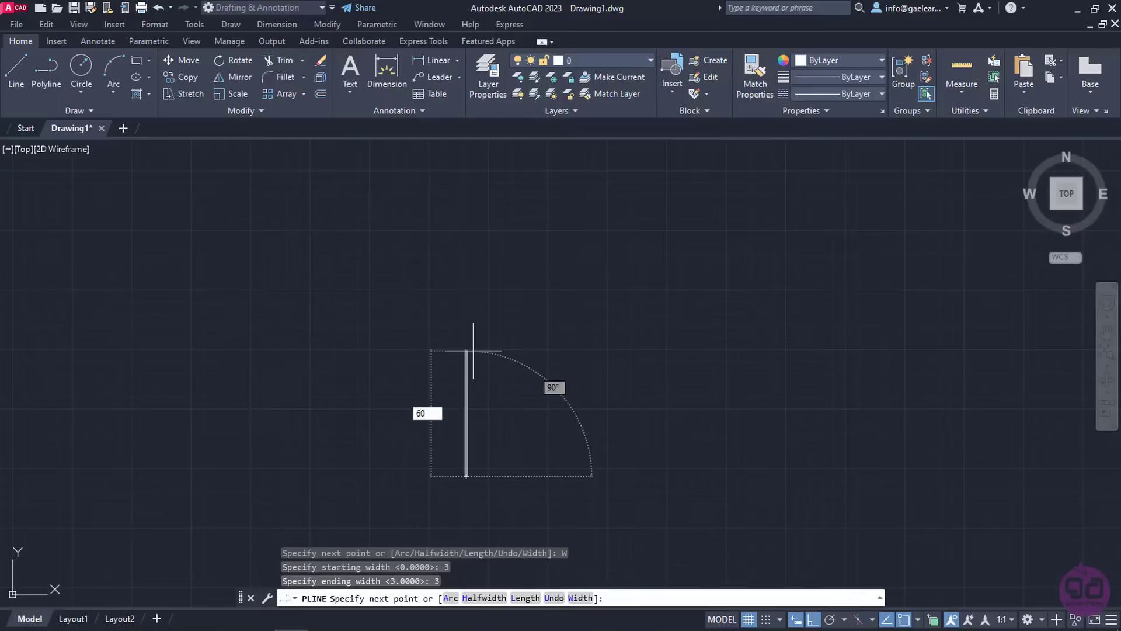
pyautogui.press('Return')
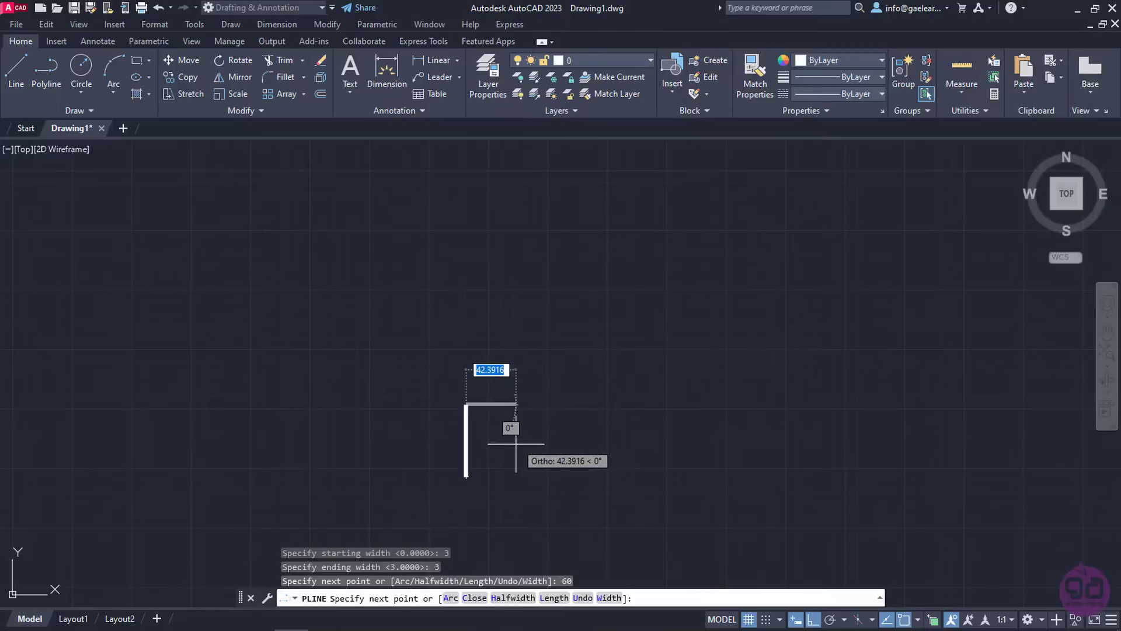
# Add an 18-unit arrowhead tapering from width 12 to 0, then end the polyline.
pyautogui.click(608, 598)
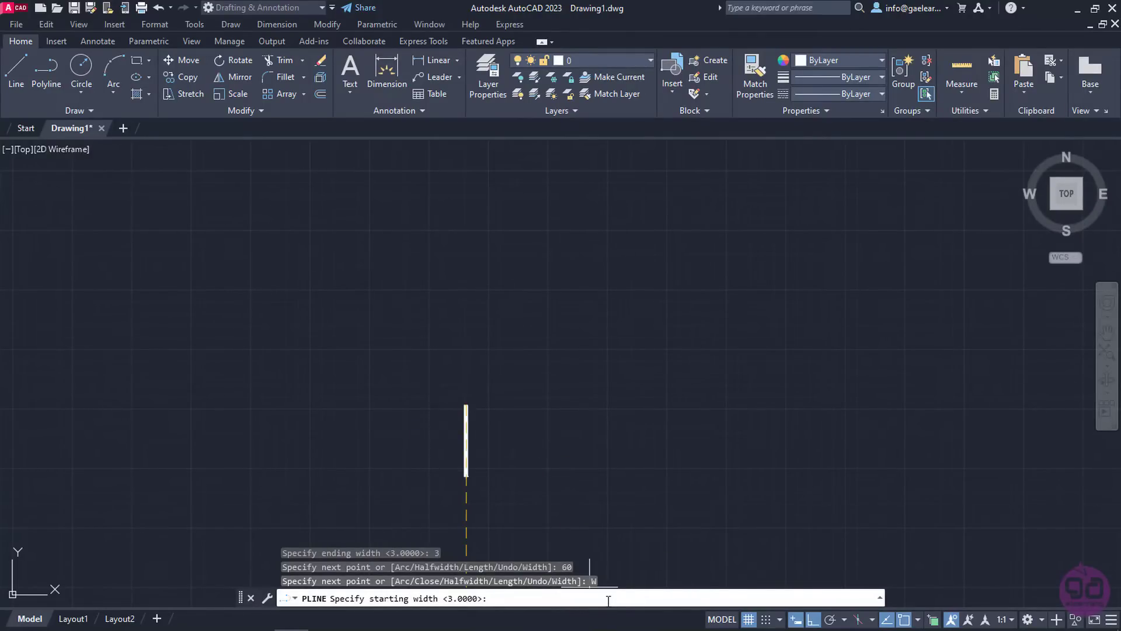
pyautogui.write('12')
pyautogui.press('Return')
pyautogui.write('0')
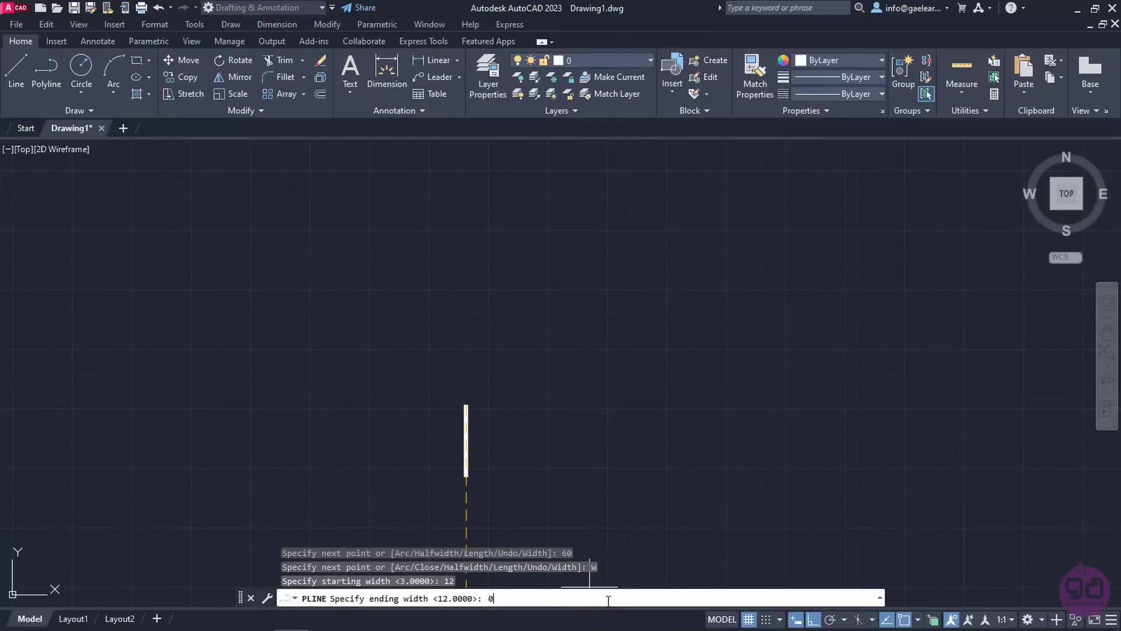
pyautogui.press('Return')
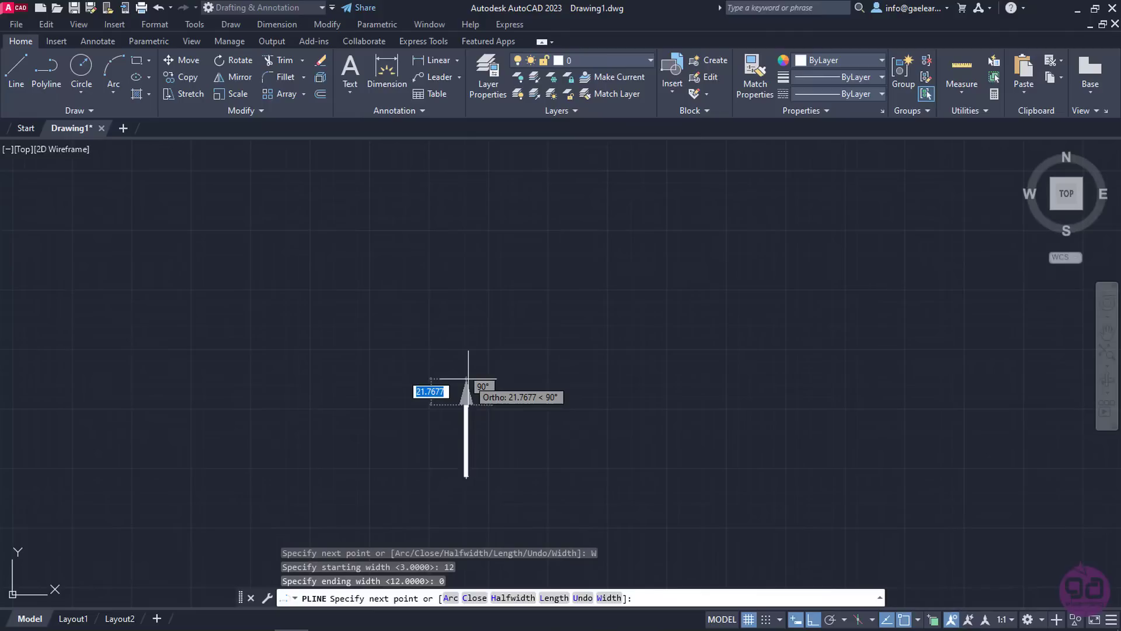
pyautogui.write('18')
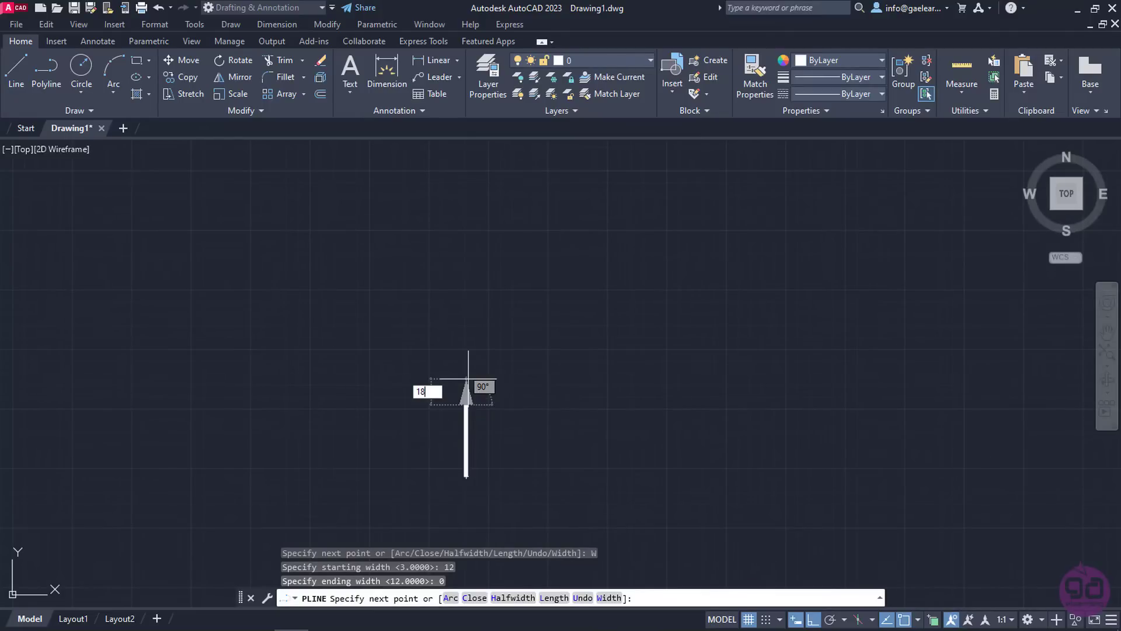
pyautogui.press('Return')
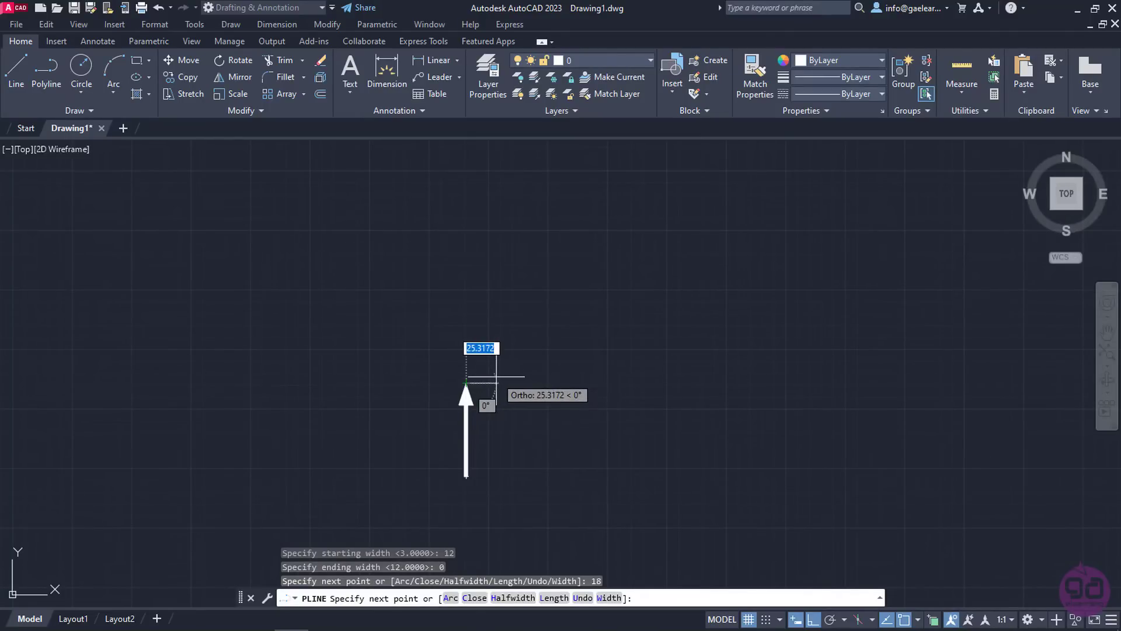
pyautogui.press('Escape')
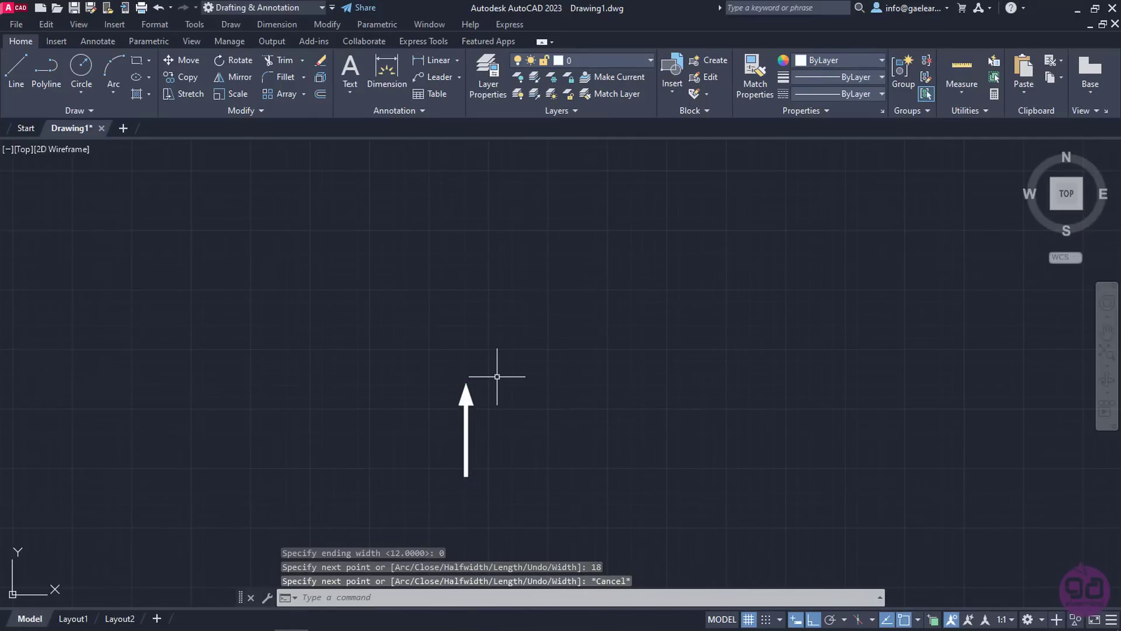
# Zoom in and pan so the finished arrow sits nearer the canvas centre.
pyautogui.scroll(2, 511, 420)
pyautogui.moveTo(530, 468); pyautogui.dragTo(633, 400, button='middle')
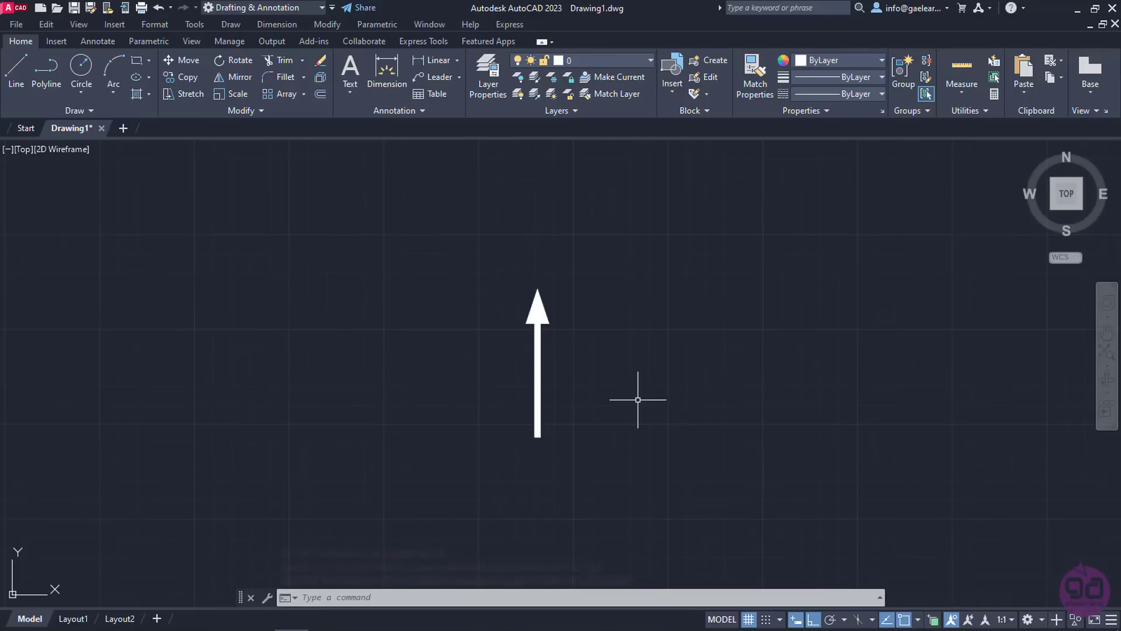